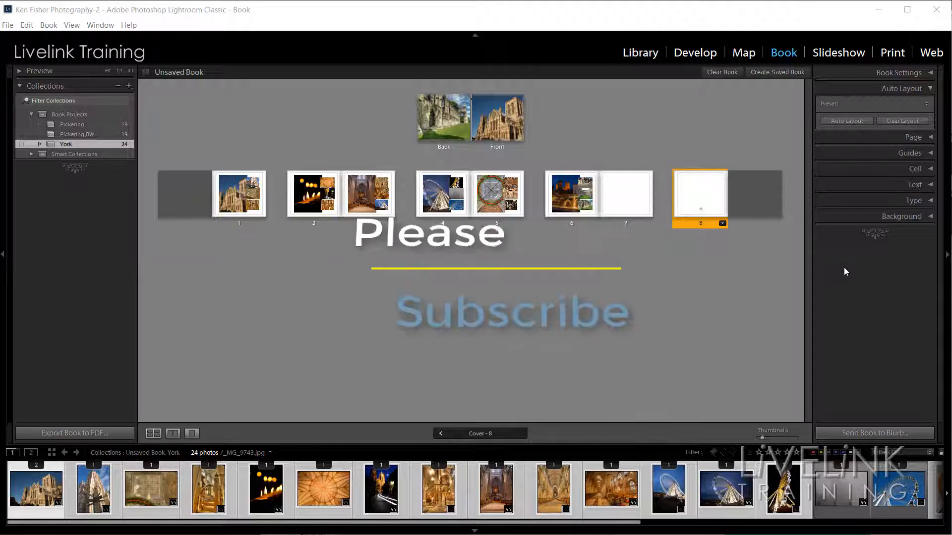
Clear the existing book layout and automatically lay out the York photos with the One Photo Per Page preset.
click(927, 106)
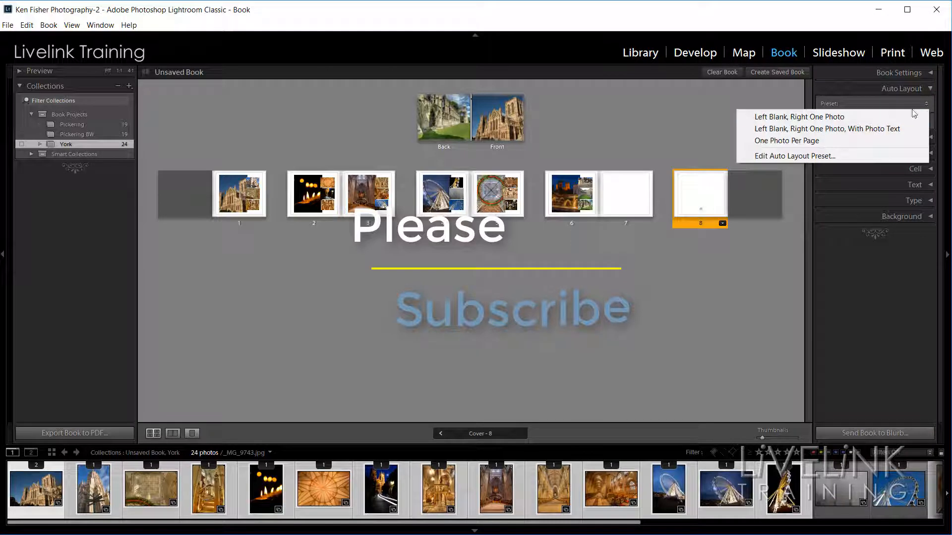
click(812, 142)
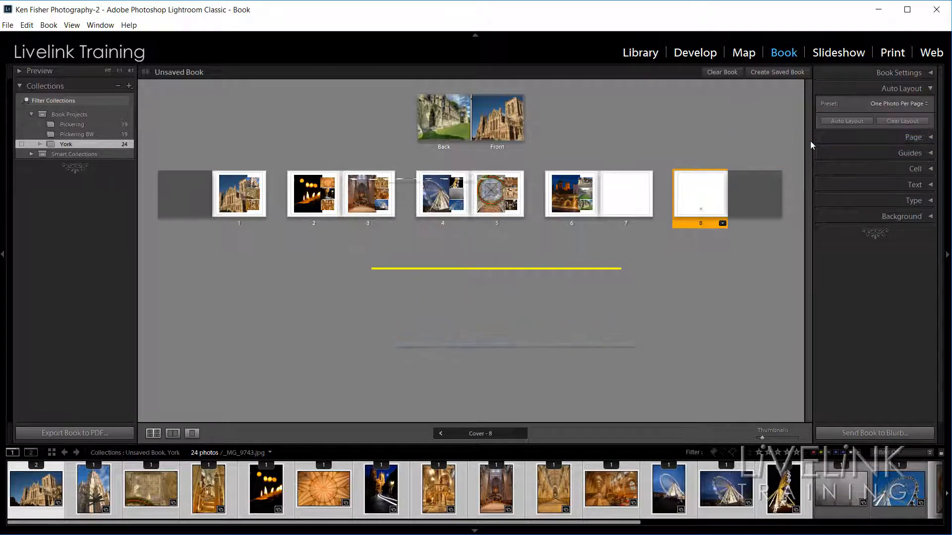
click(911, 123)
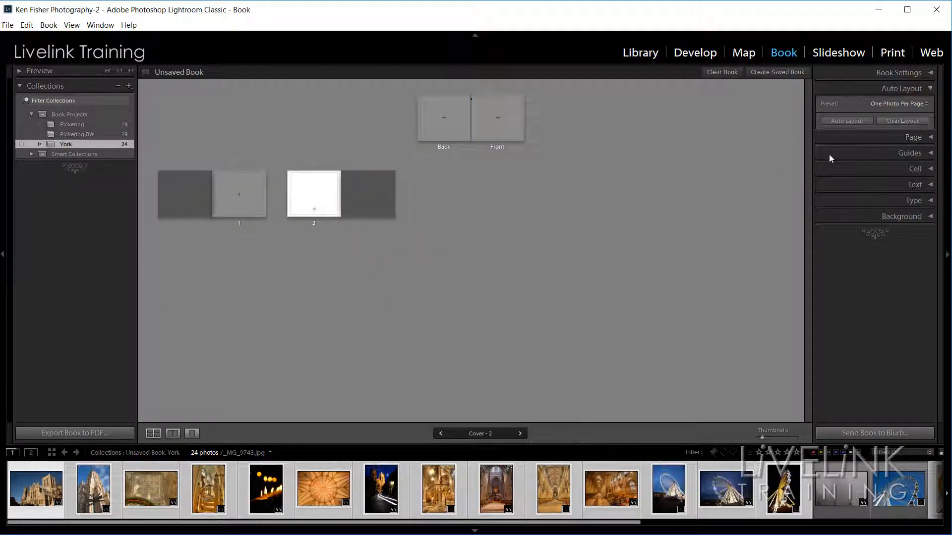
click(848, 121)
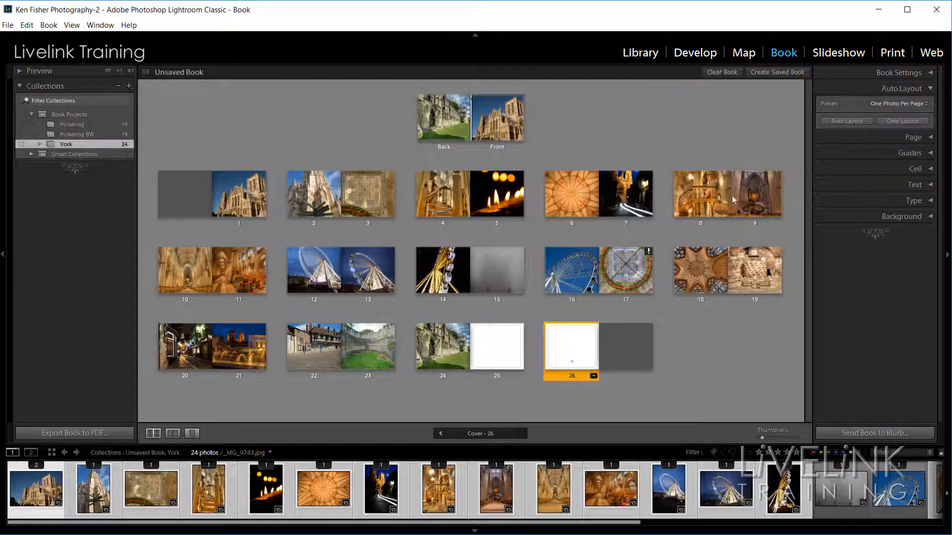
Replace the book layout with an automatic one using the Left Blank, Right One Photo preset.
click(925, 104)
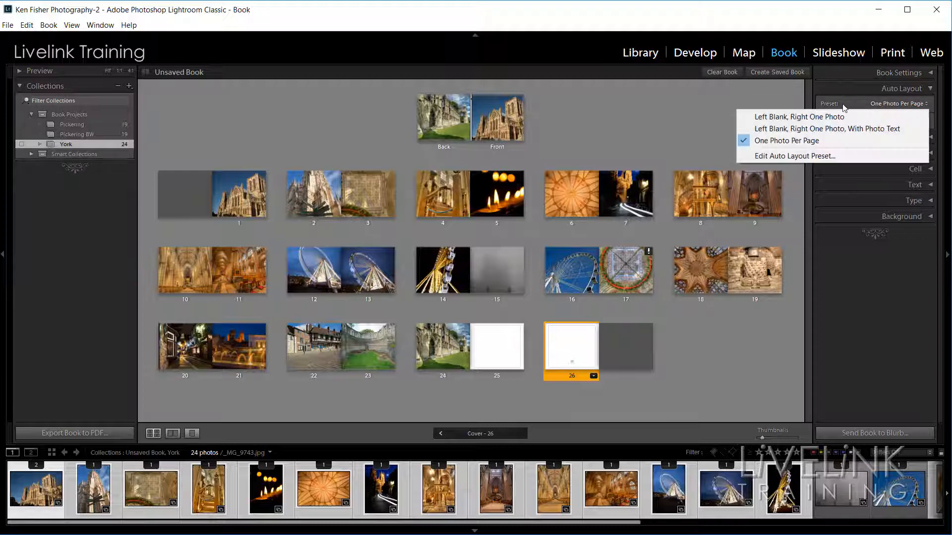
click(813, 117)
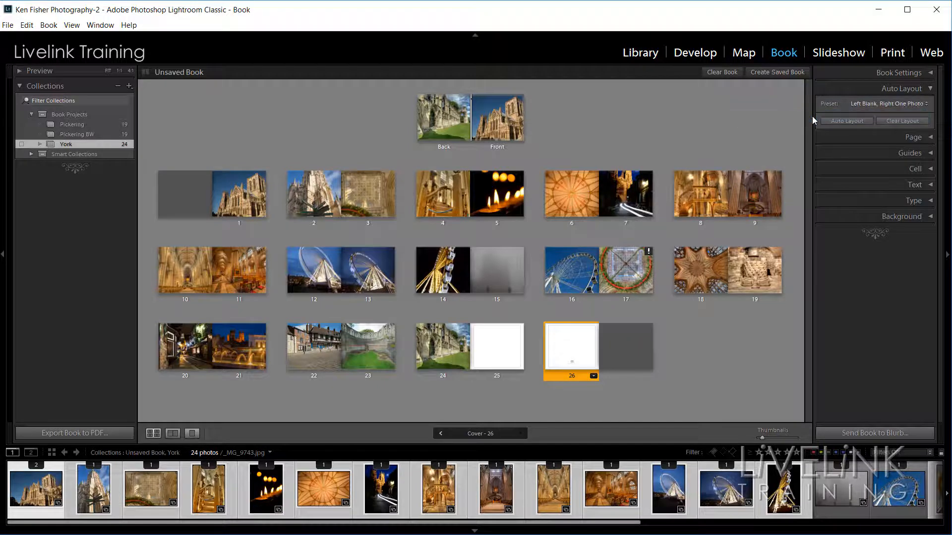
click(907, 122)
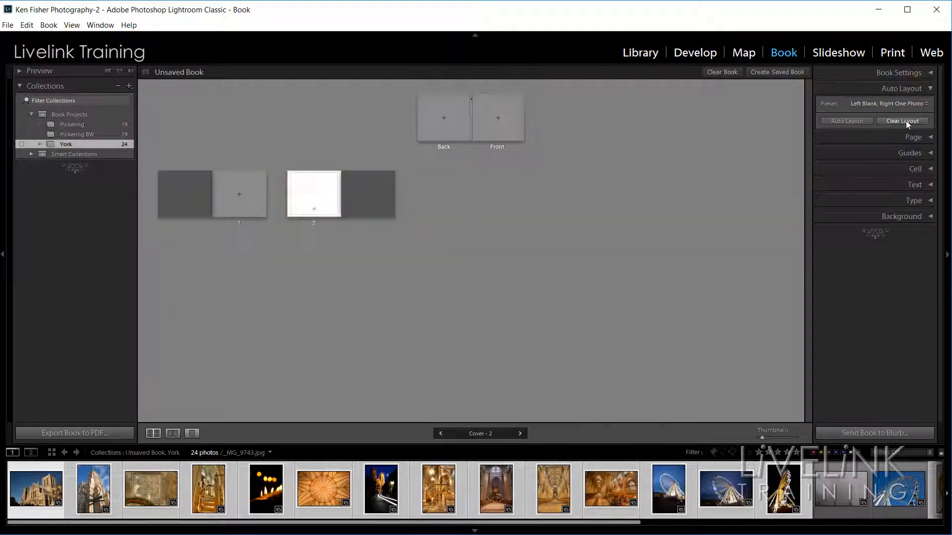
click(847, 121)
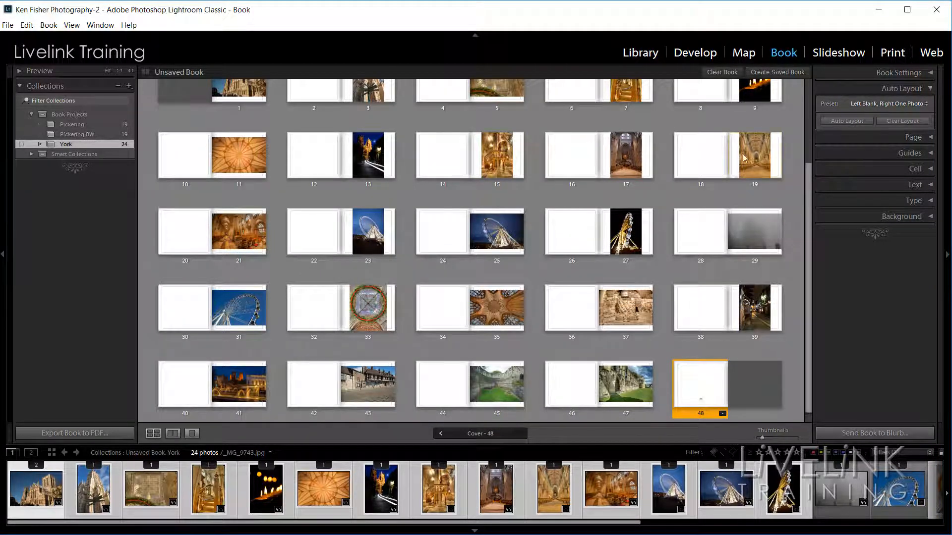
Clear the left-blank layout and rebuild the book automatically with the One Photo Per Page preset.
click(926, 104)
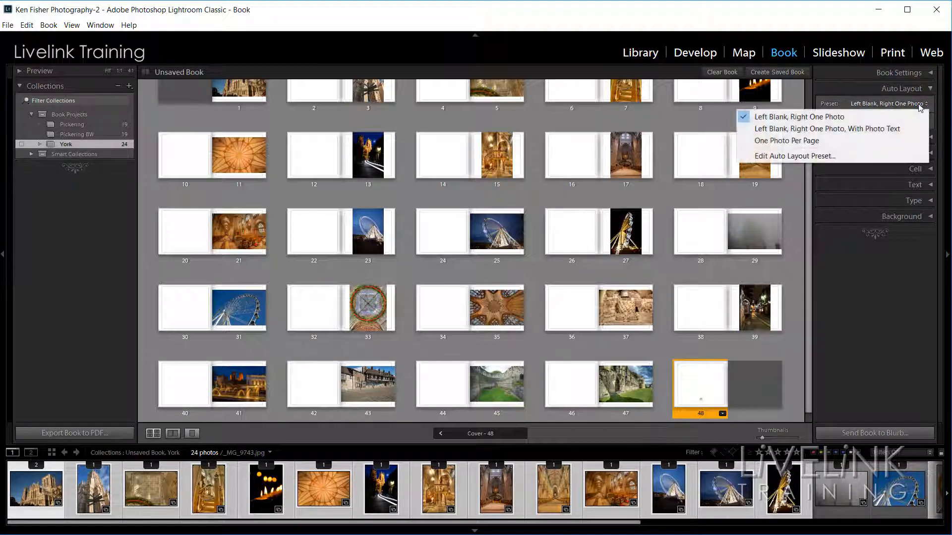
click(797, 141)
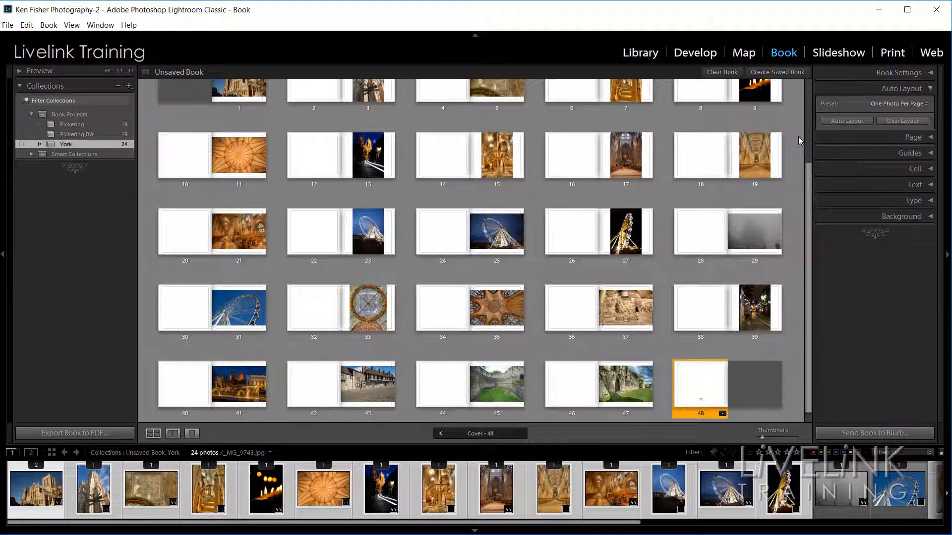
click(906, 121)
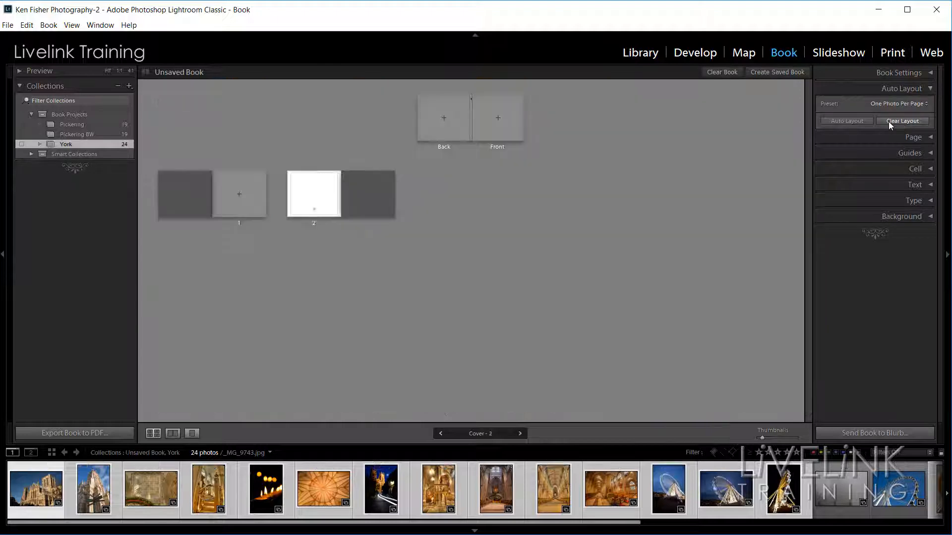
click(853, 120)
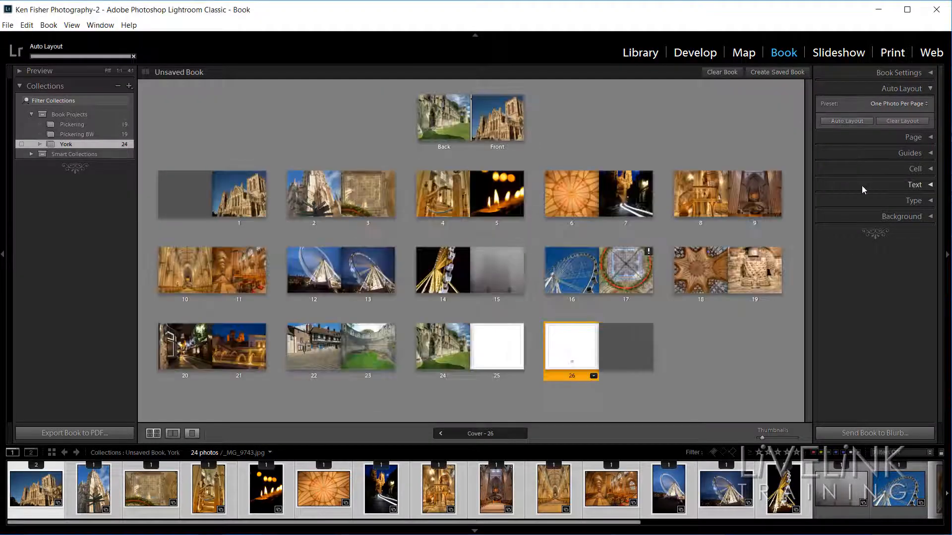
click(926, 104)
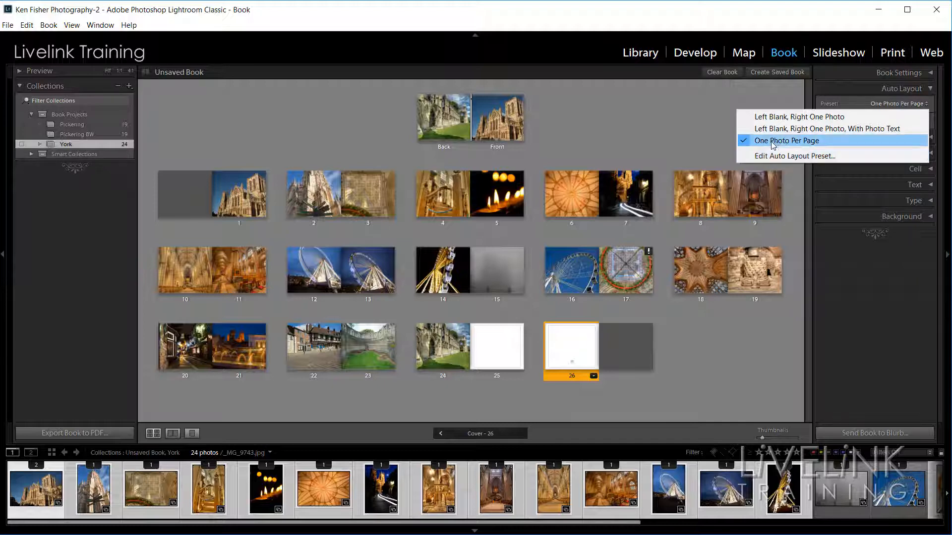
click(816, 141)
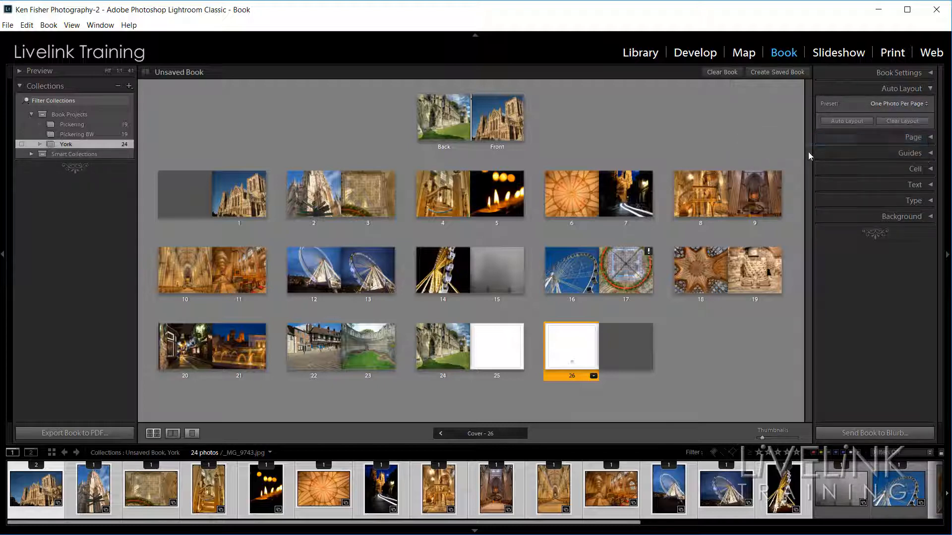
Edit the One Photo Per Page auto layout preset to use the 1 Photo template with a white border, with photos zoomed to Fill.
click(925, 104)
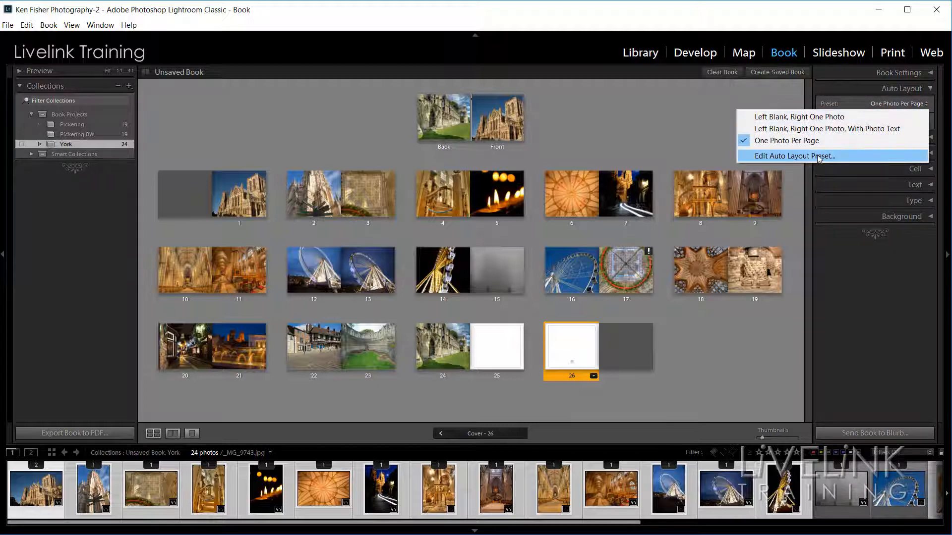
click(818, 157)
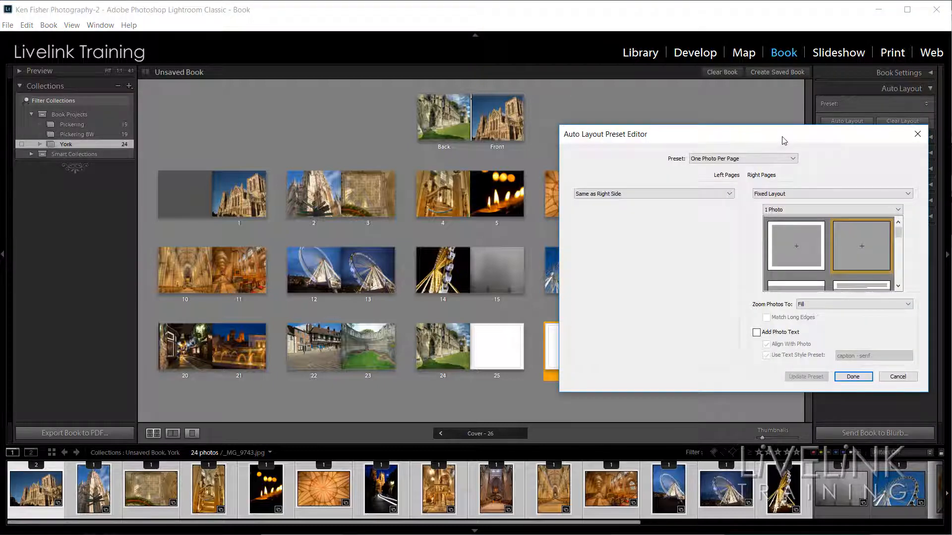
drag(783, 140, 750, 119)
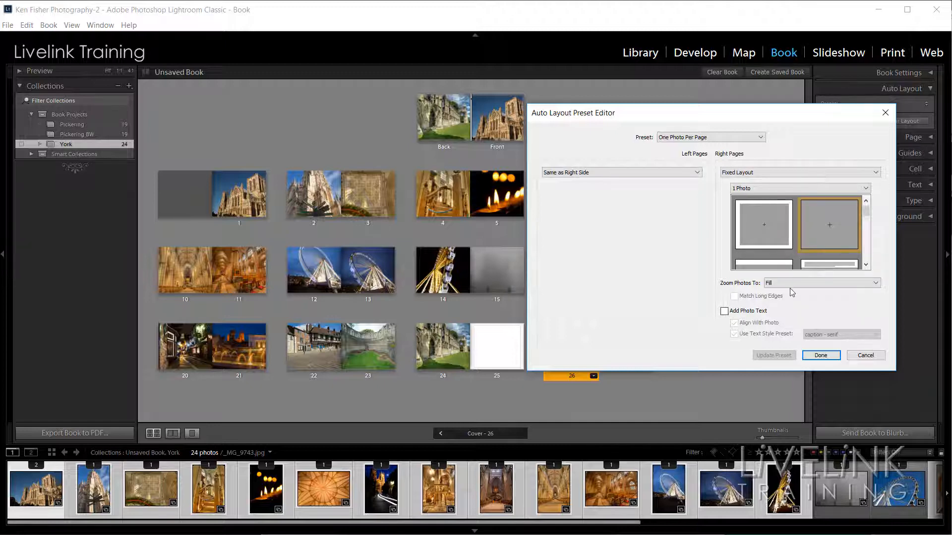
click(867, 188)
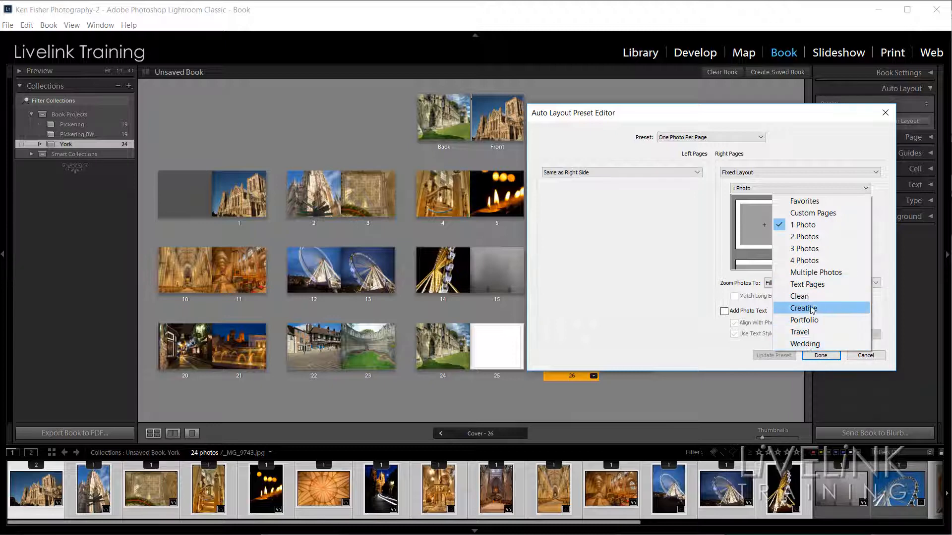
click(819, 227)
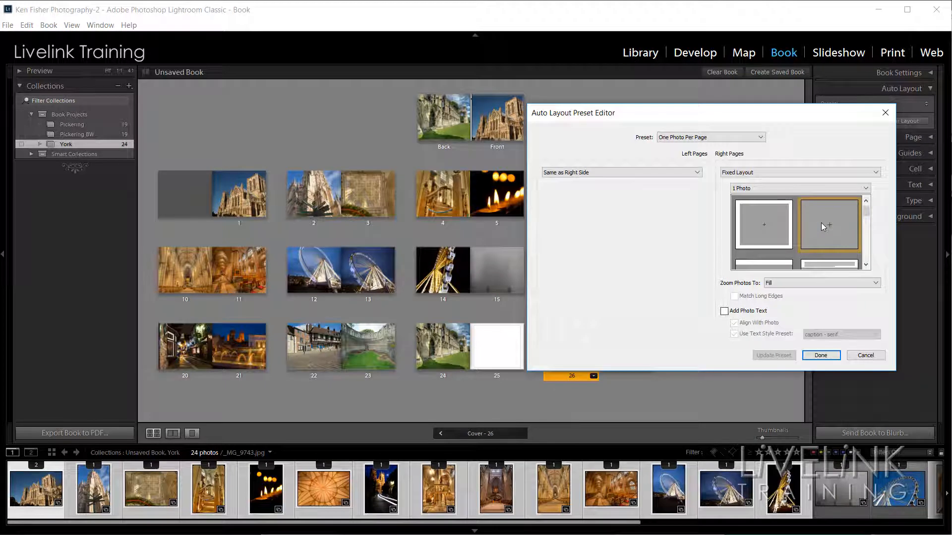
mouse_move(866, 213)
mouse_down()
mouse_move(866, 229)
mouse_move(867, 211)
mouse_up()
click(765, 222)
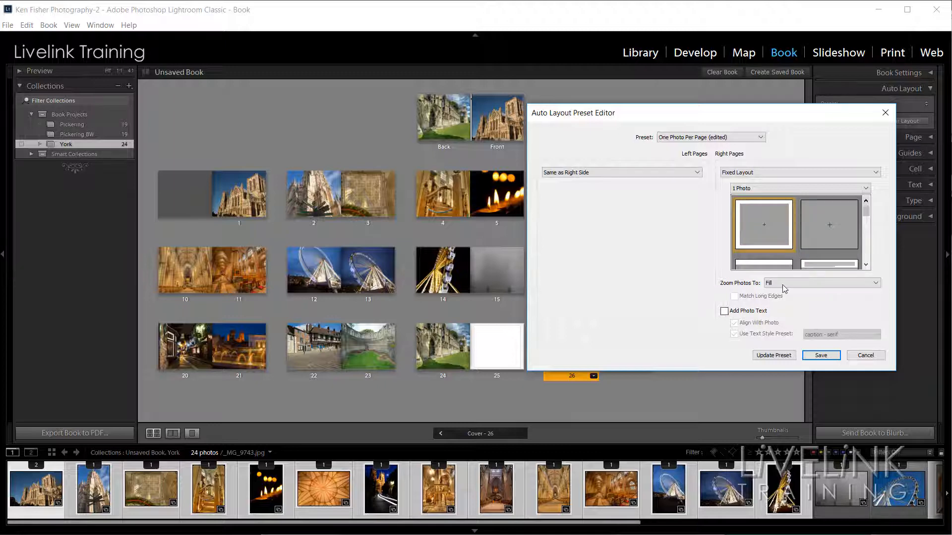
click(875, 284)
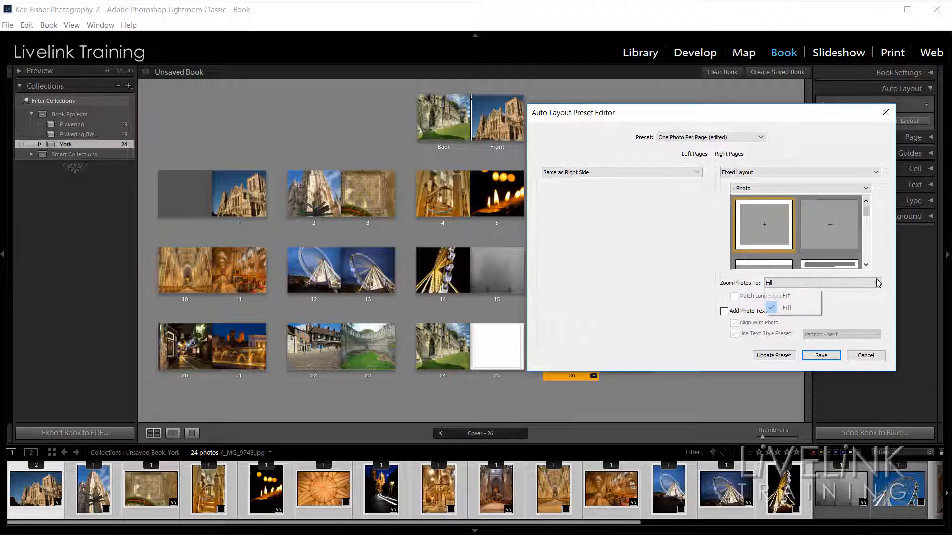
click(802, 307)
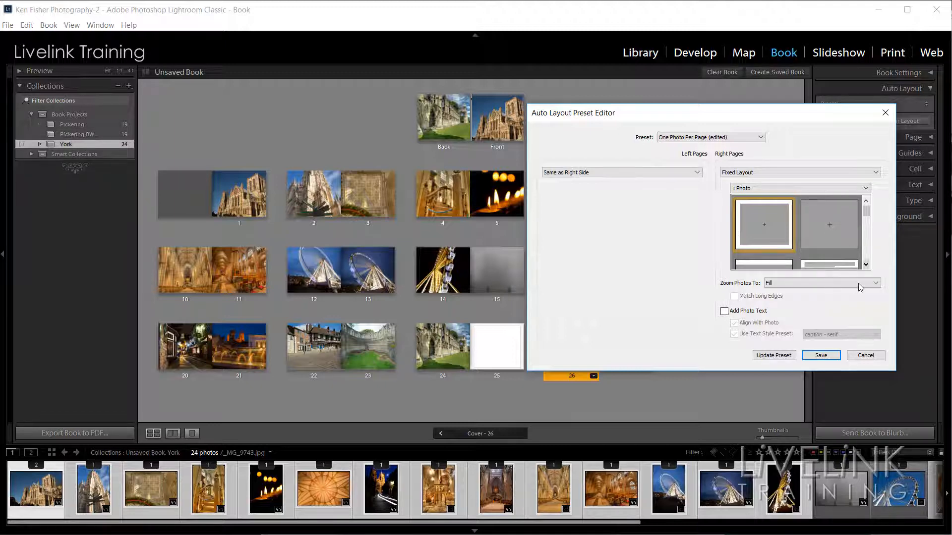
click(874, 283)
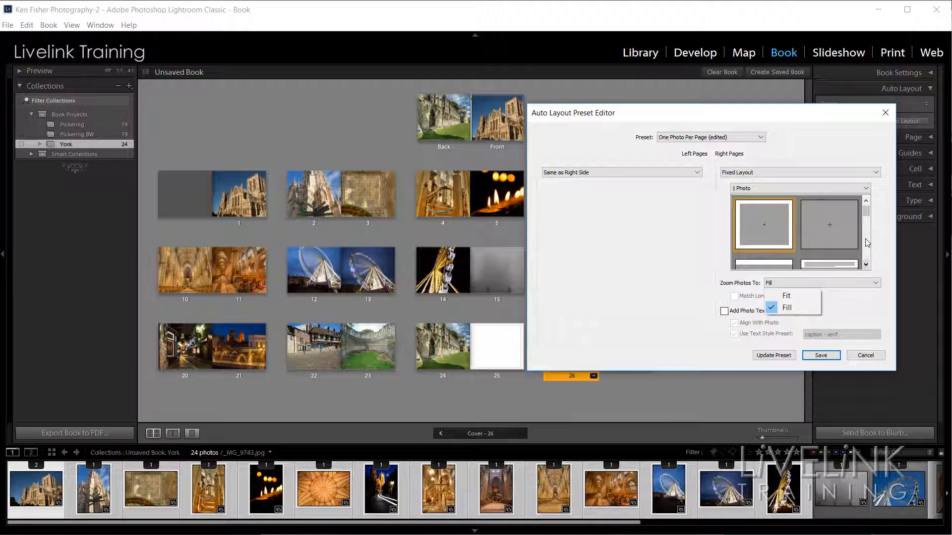
click(804, 310)
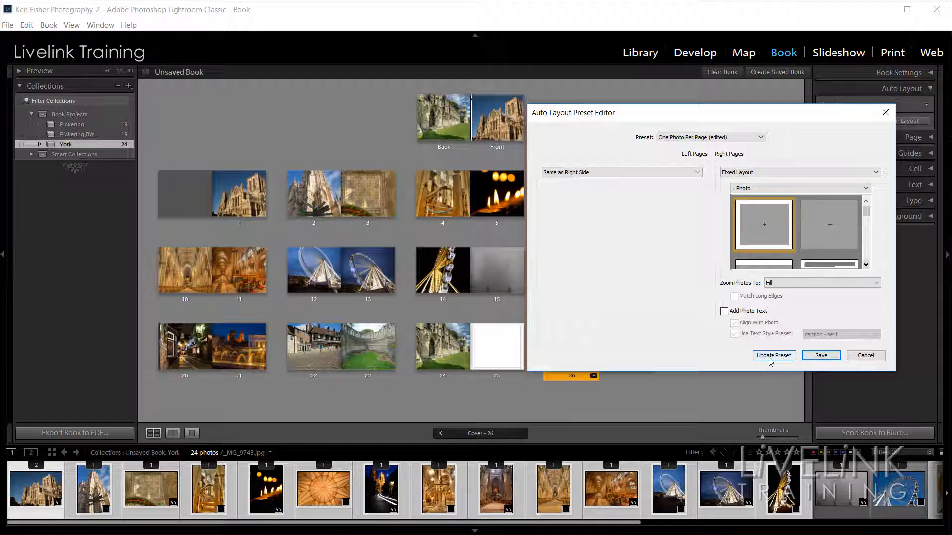
Save the current auto layout settings as a new preset named "1 - Border" and finish editing presets.
click(761, 139)
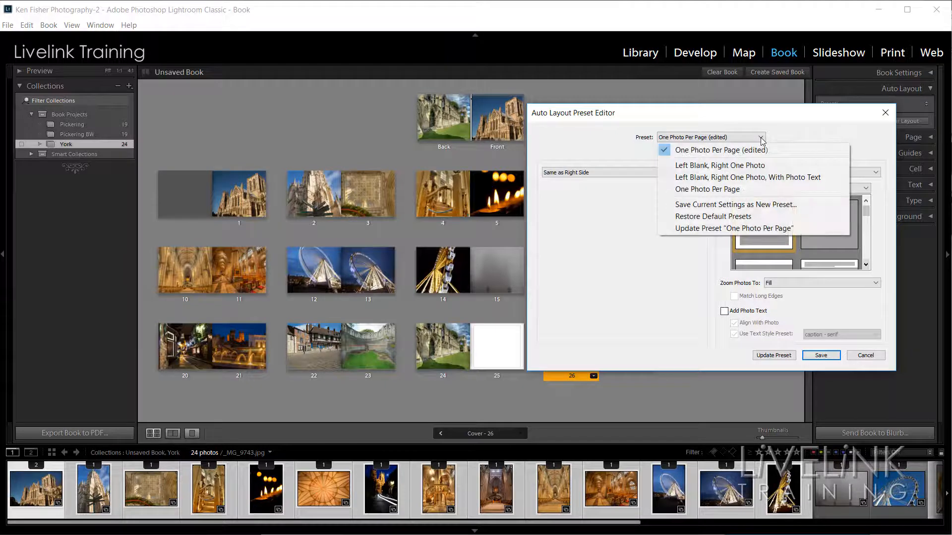
click(762, 205)
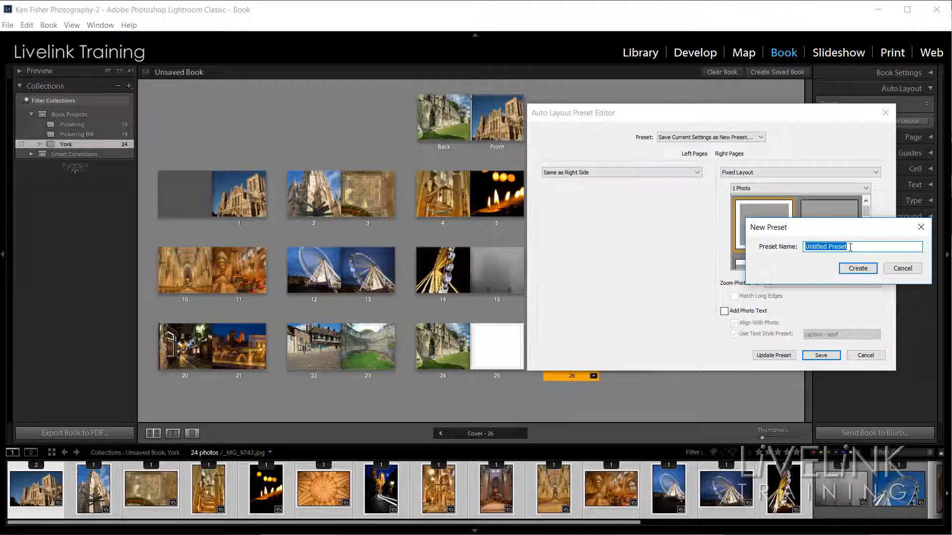
text(1 - Border)
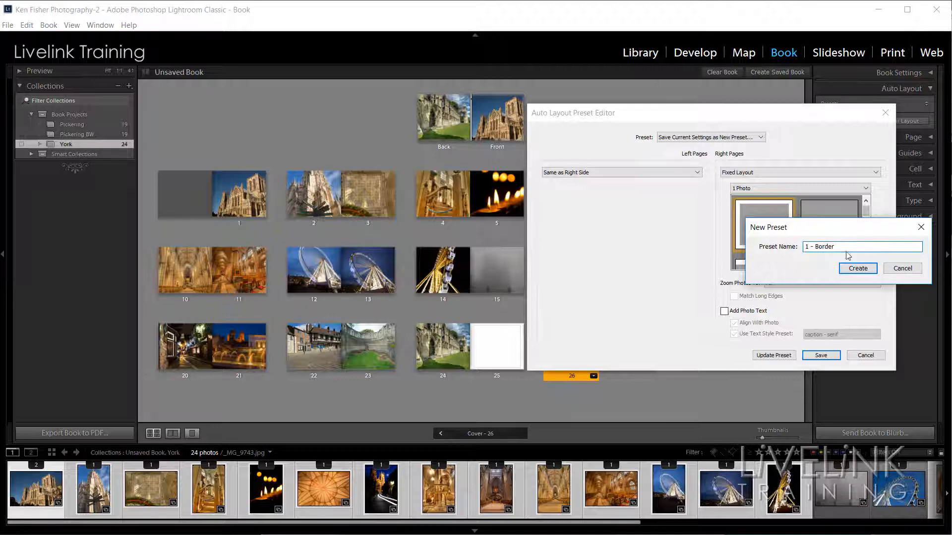
click(861, 273)
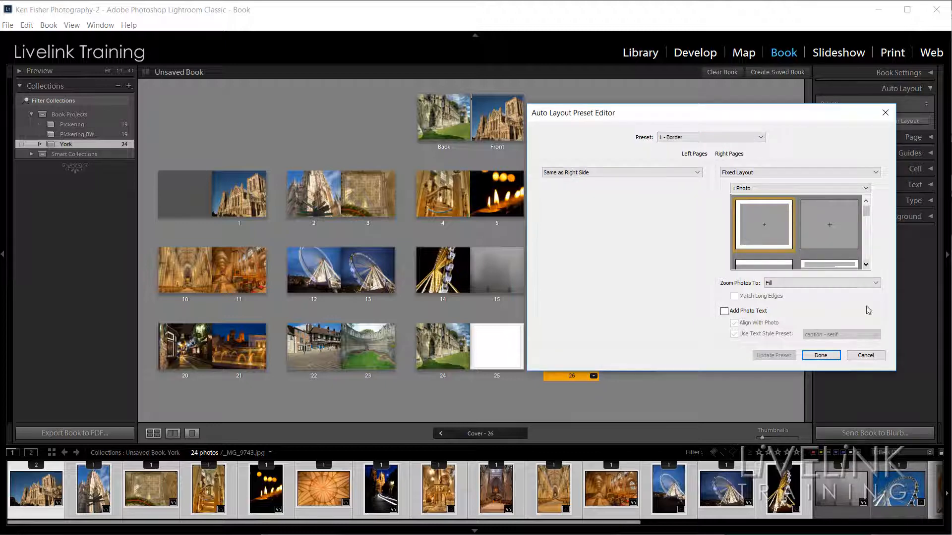
click(829, 356)
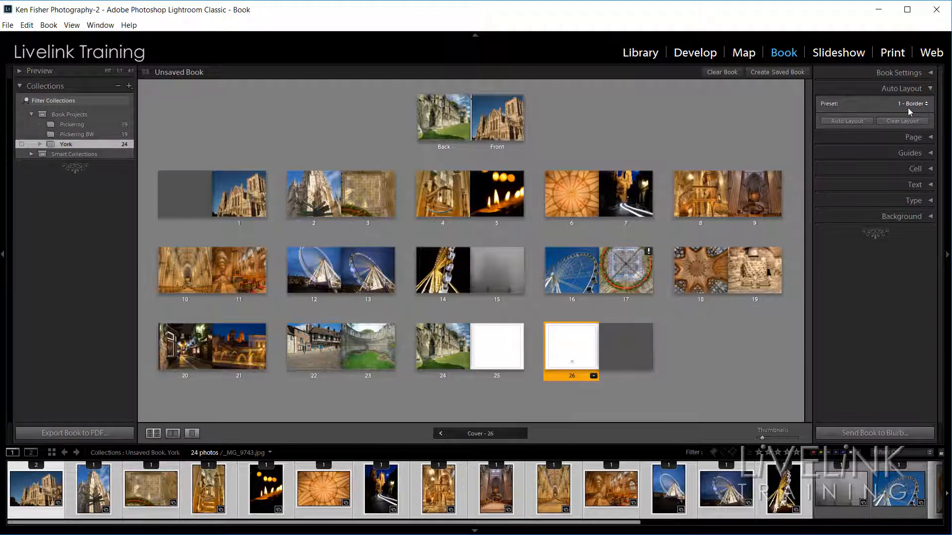
Clear the book layout and automatically lay out the pages again with the 1 - Border preset.
click(925, 104)
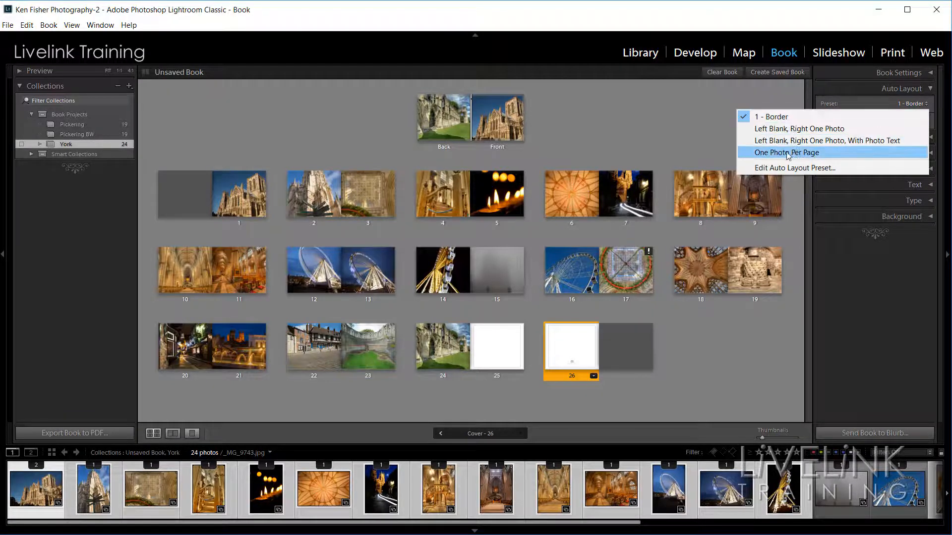
click(780, 118)
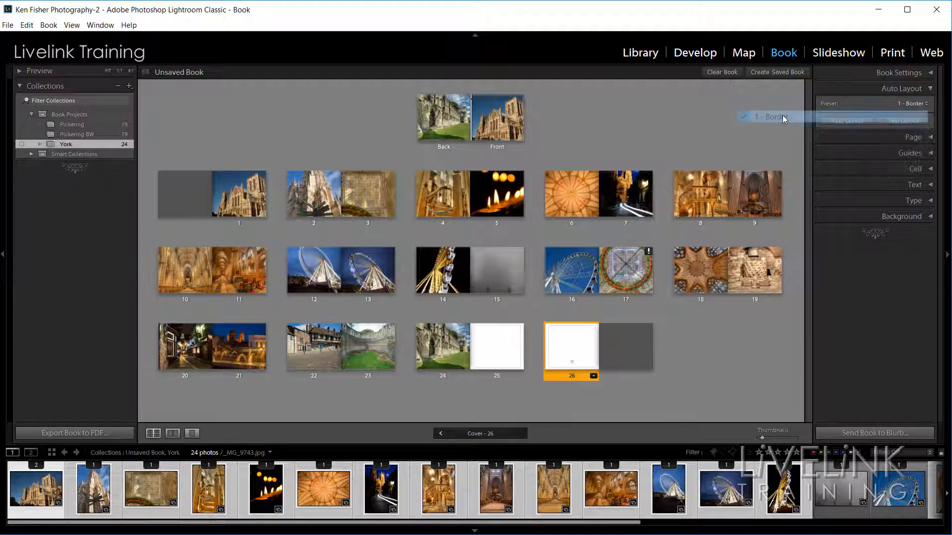
click(903, 121)
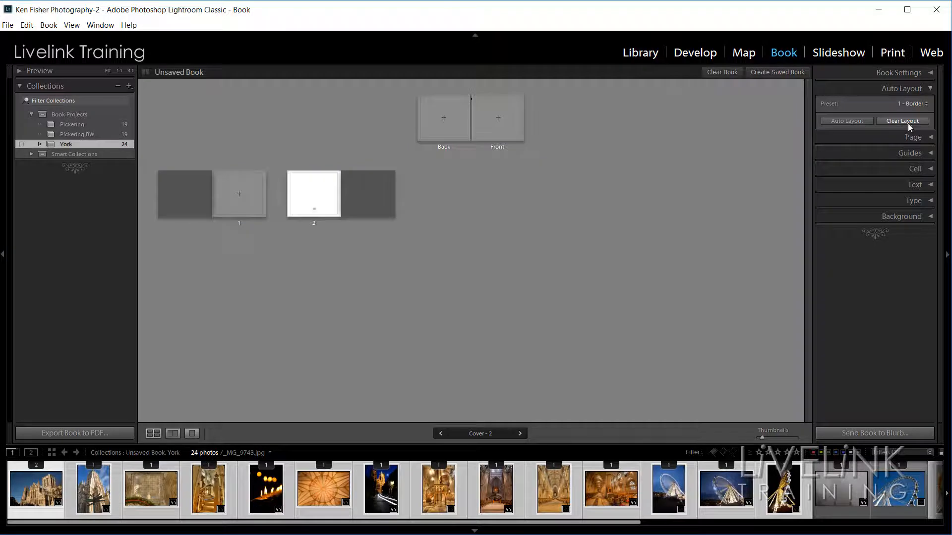
click(847, 121)
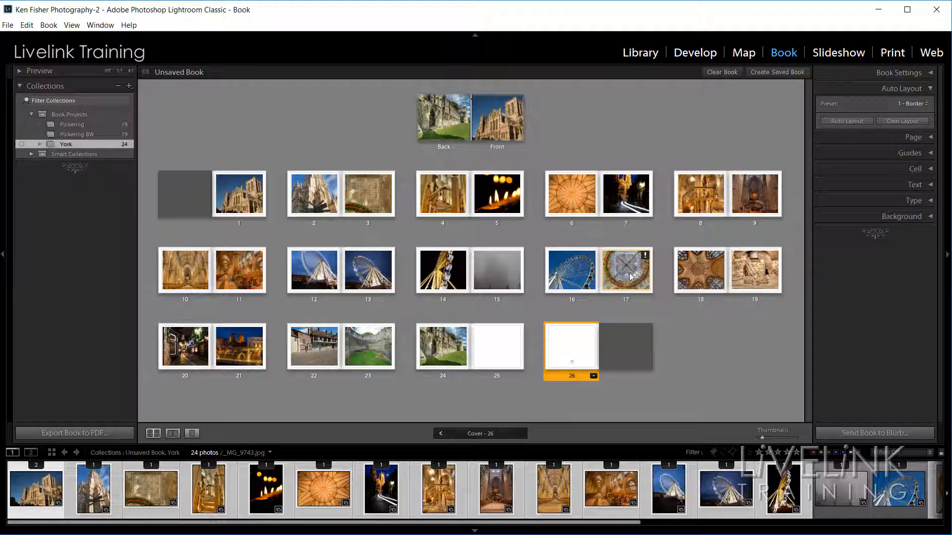
Reposition the Ferris wheel photo slightly downward within its frame on page 16.
click(576, 266)
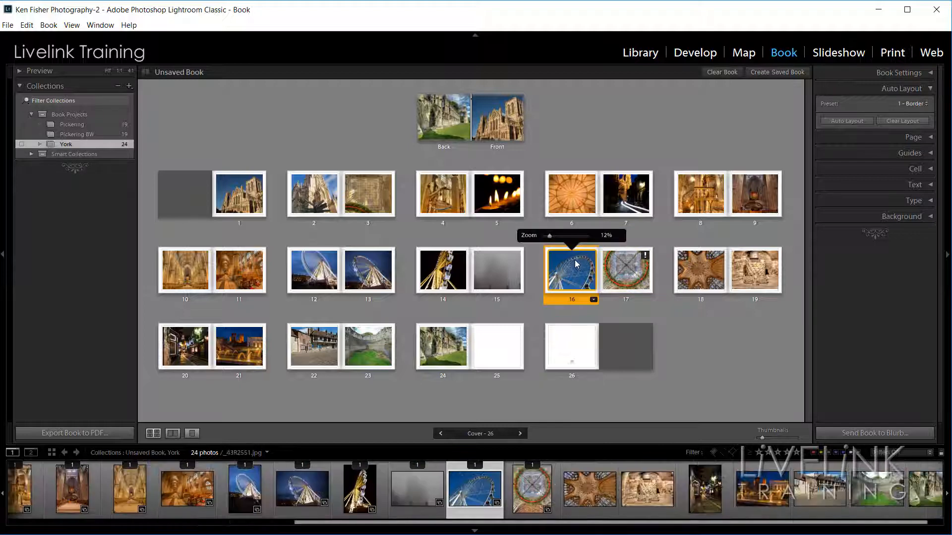
mouse_move(584, 268)
mouse_down()
mouse_move(574, 272)
mouse_move(580, 278)
mouse_up()
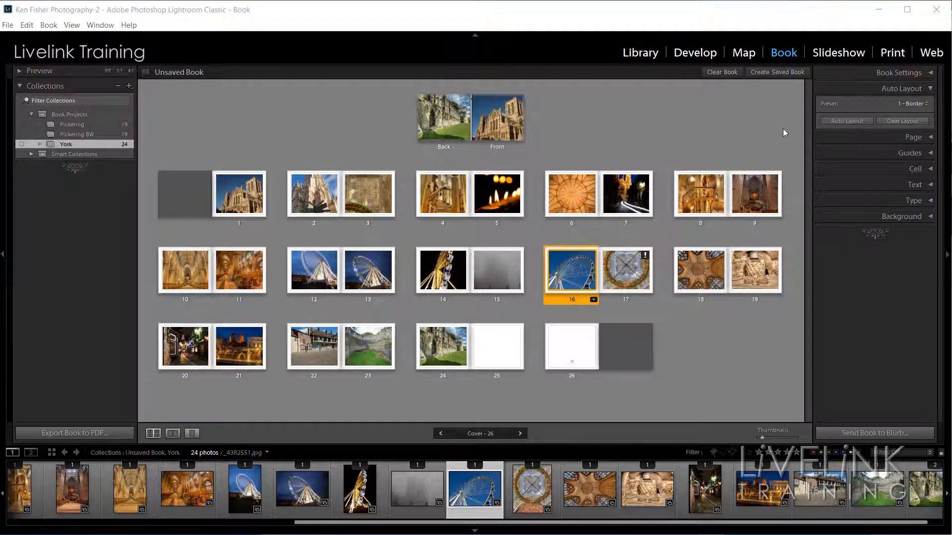
Change the 1 - Border auto layout preset's right pages to the 4 Photos template with a two-by-two grid and white border.
click(924, 105)
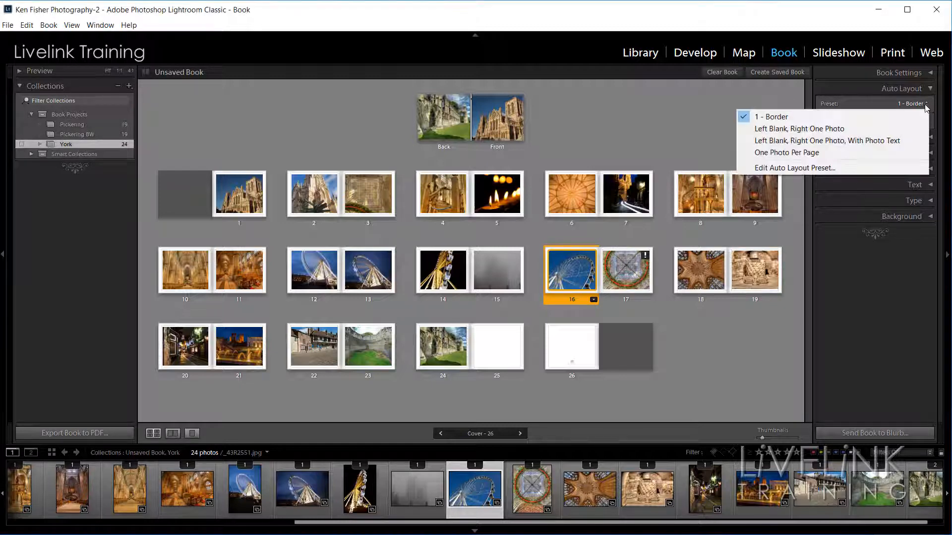
click(812, 169)
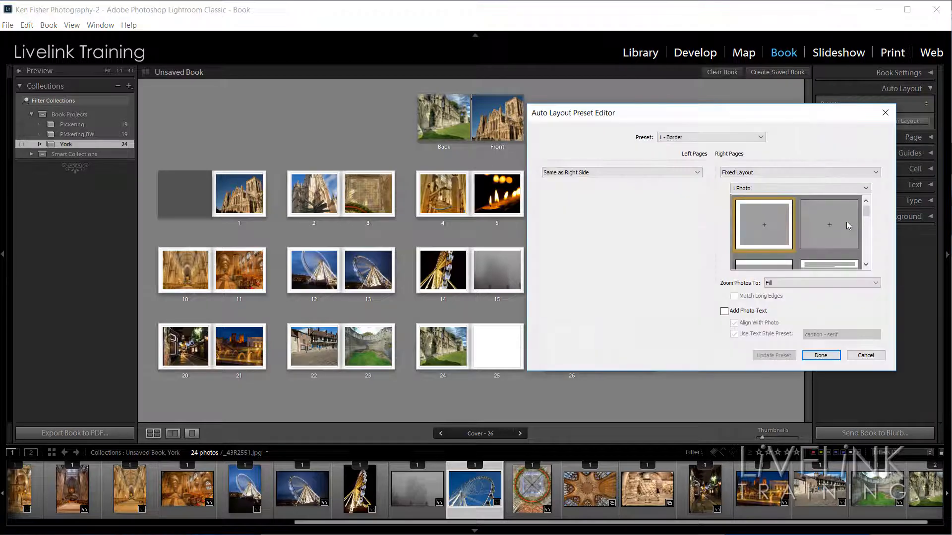
click(865, 188)
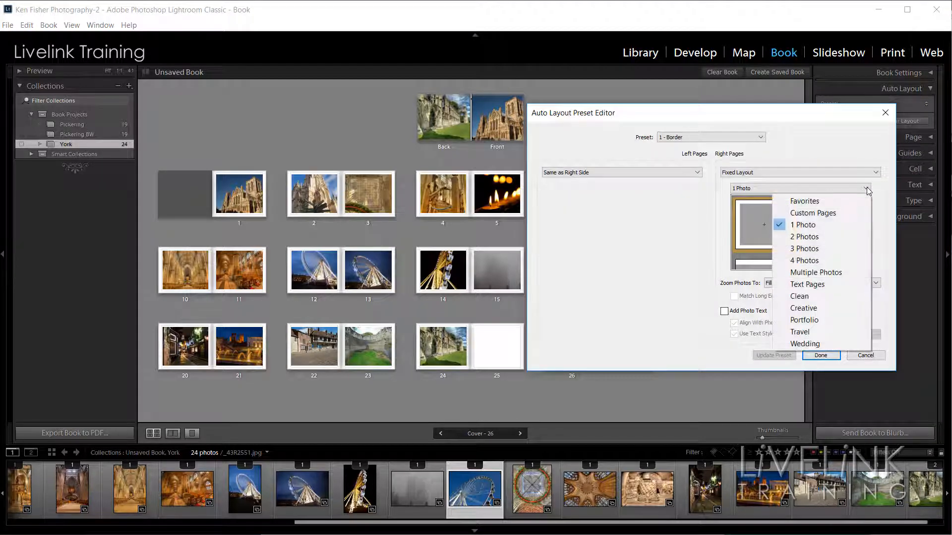
click(817, 262)
scroll(867, 216, down, 1)
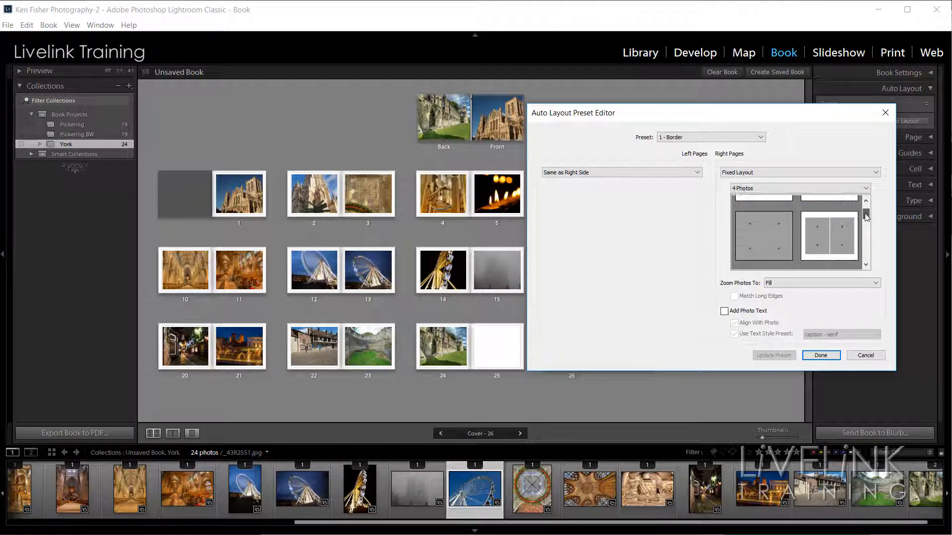
mouse_move(867, 216)
mouse_down()
mouse_move(867, 234)
mouse_move(867, 212)
mouse_up()
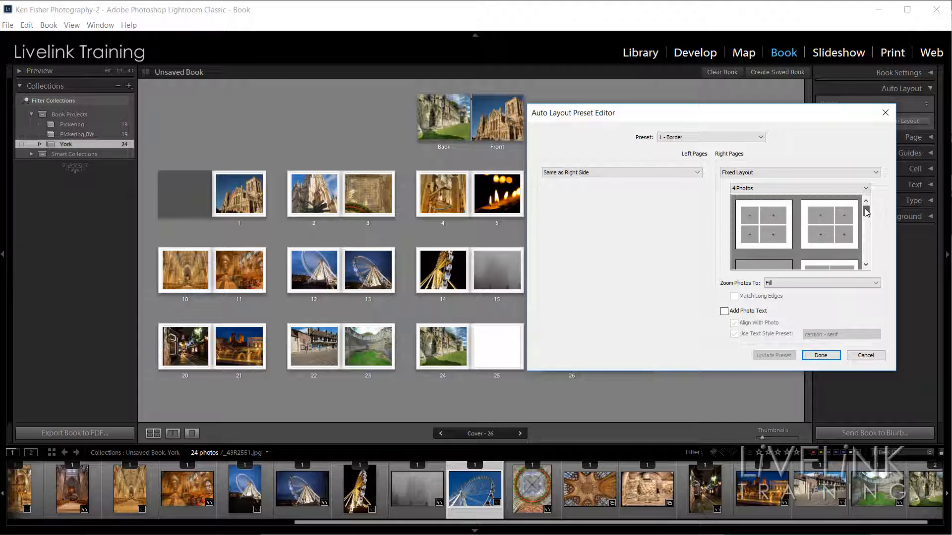
click(776, 233)
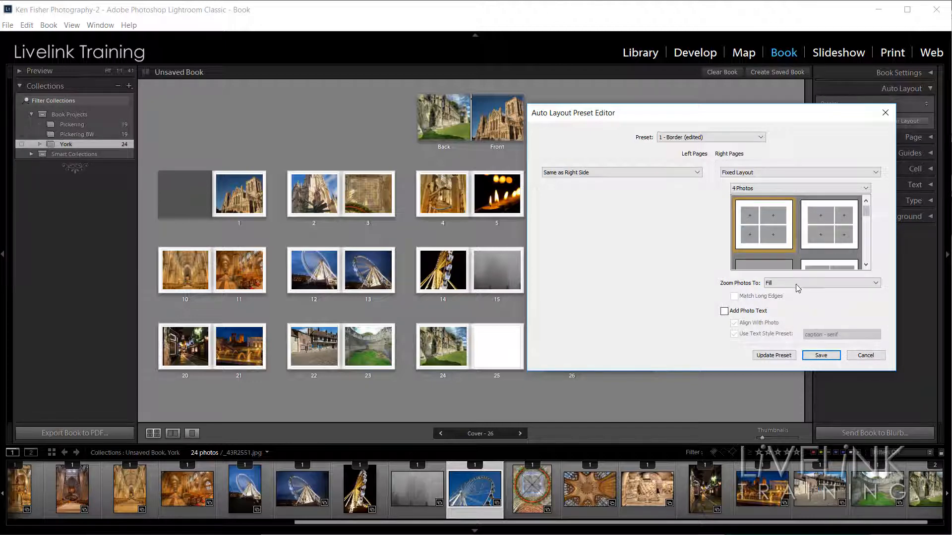
Save the current auto layout settings as a new preset named "4-Border" and finish editing presets.
click(763, 138)
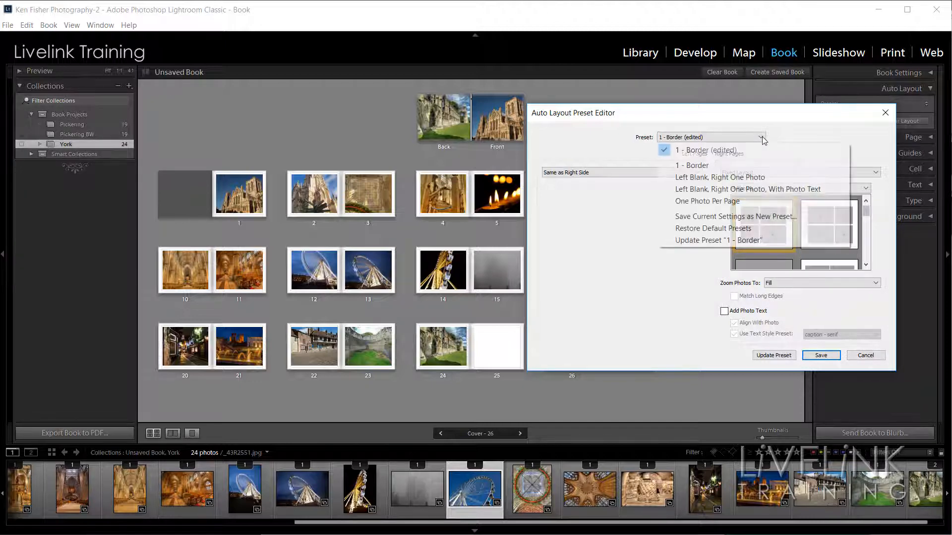
click(751, 218)
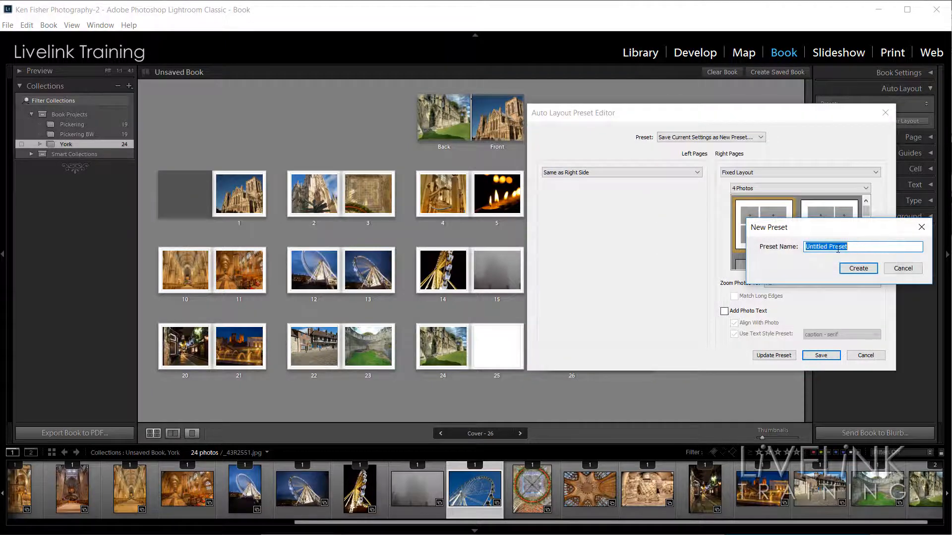
text(4-Border)
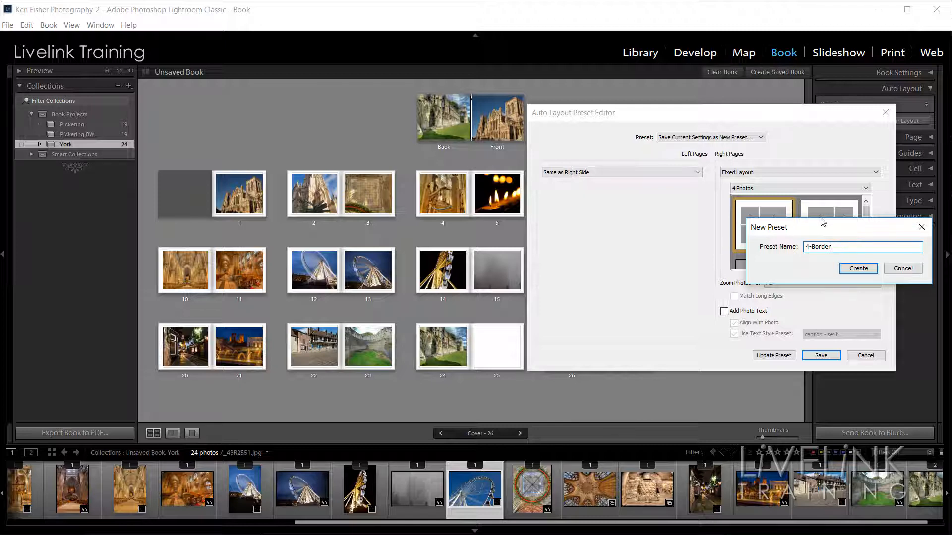
click(859, 270)
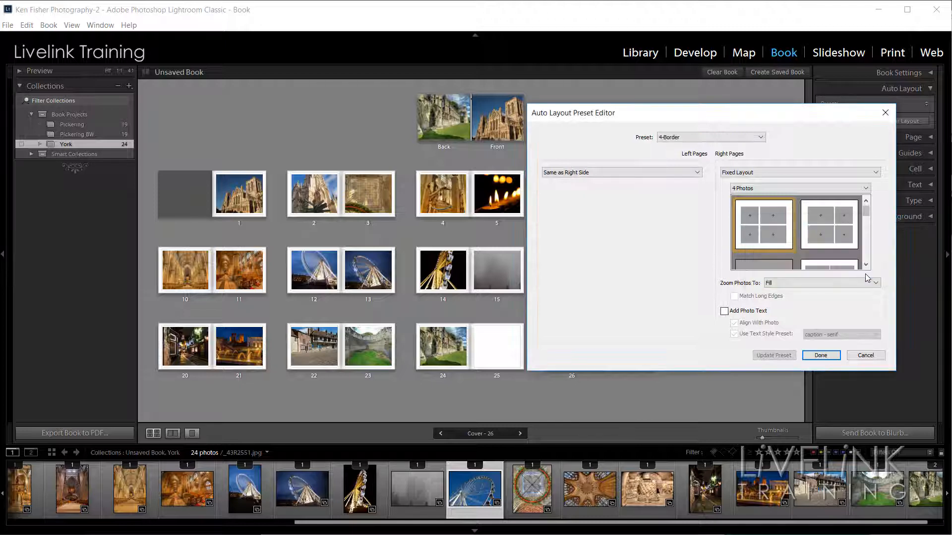
click(821, 355)
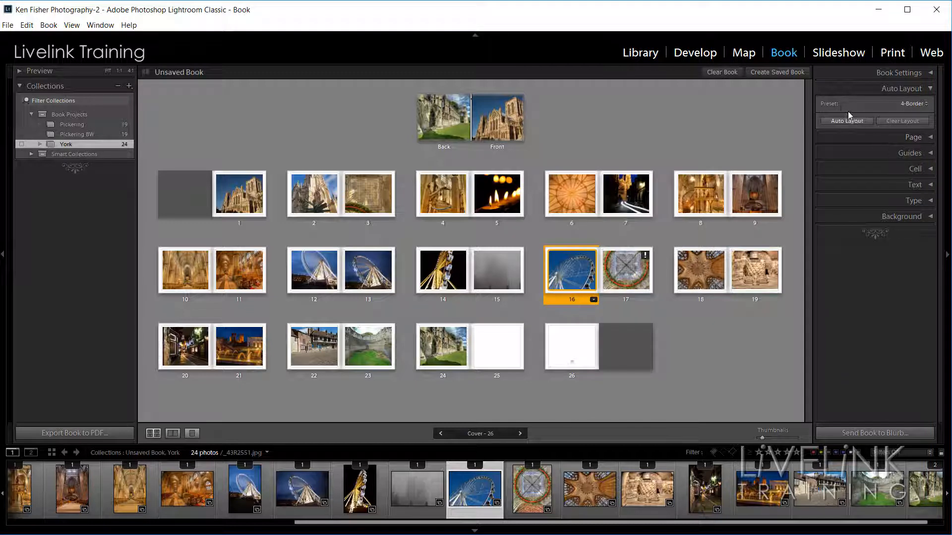
Clear the book layout and automatically lay out the pages again with the 4-Border preset.
click(926, 105)
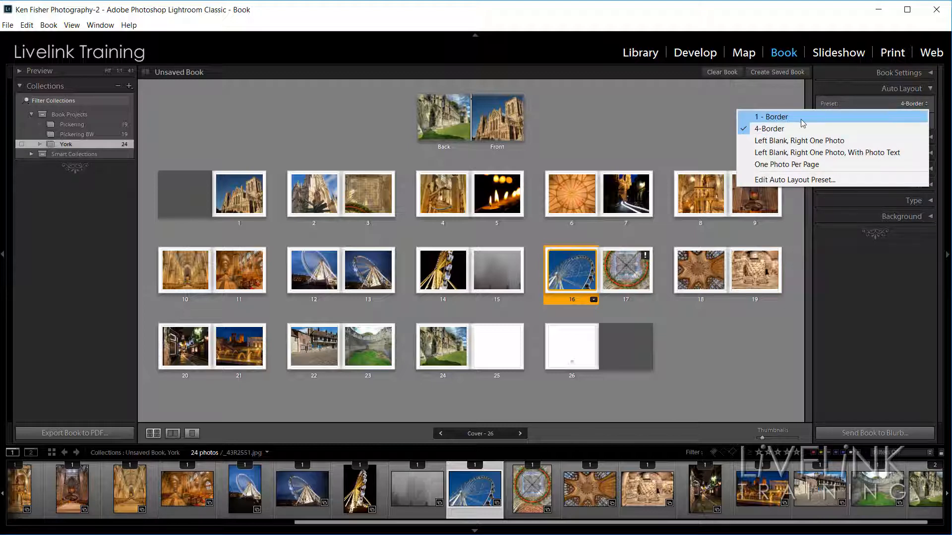
click(782, 129)
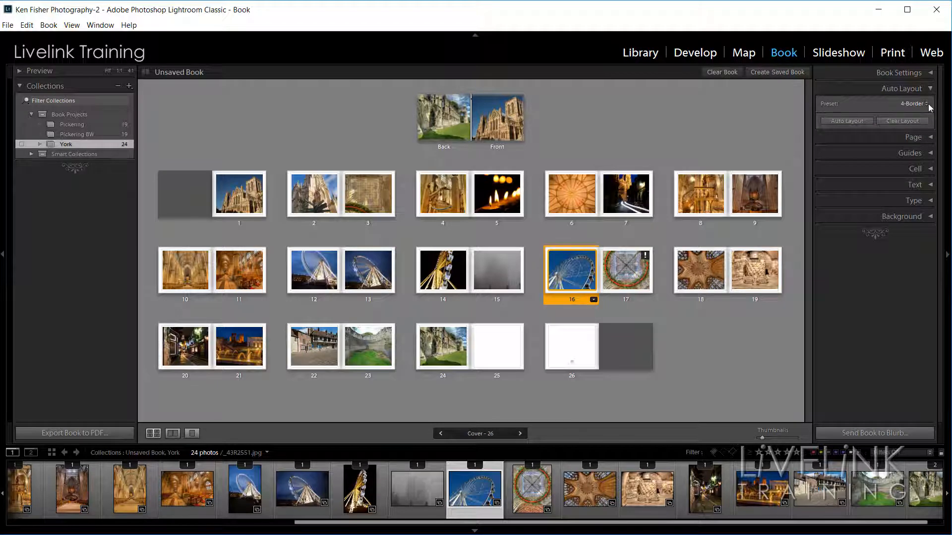
click(903, 121)
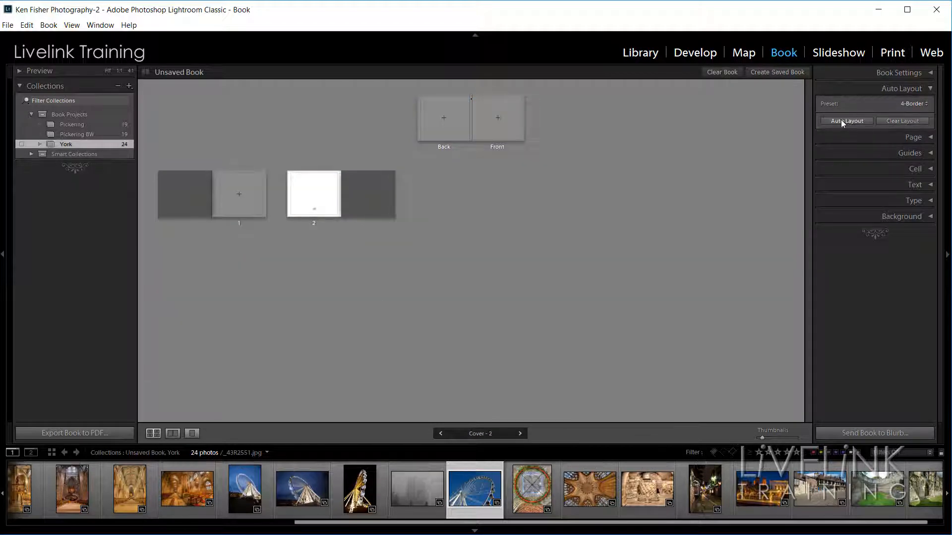
click(853, 120)
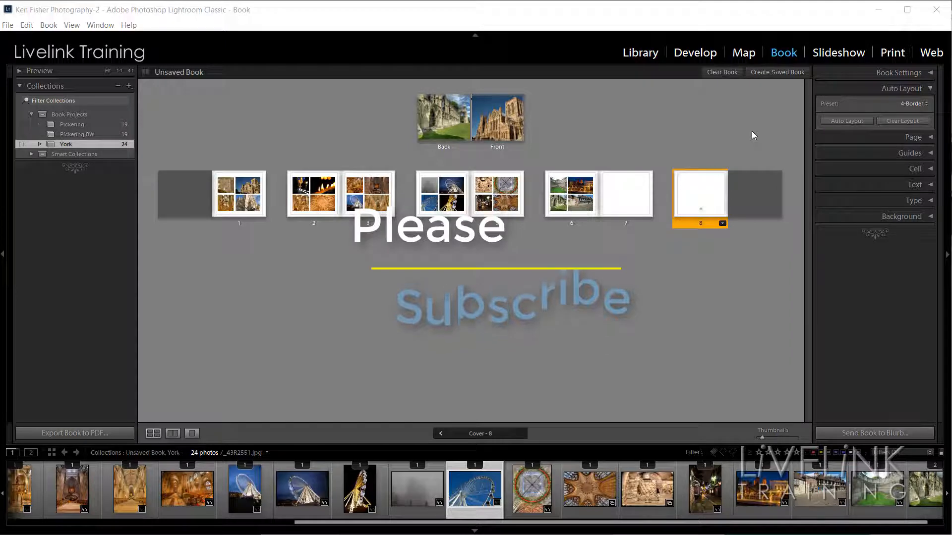
Clear the book layout and automatically lay out the pages again with the One Photo Per Page preset.
click(926, 104)
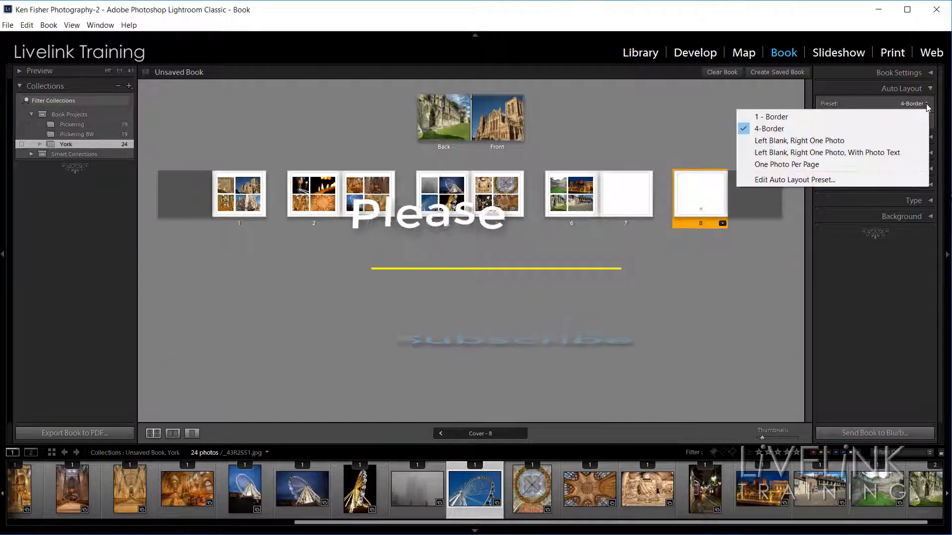
click(786, 164)
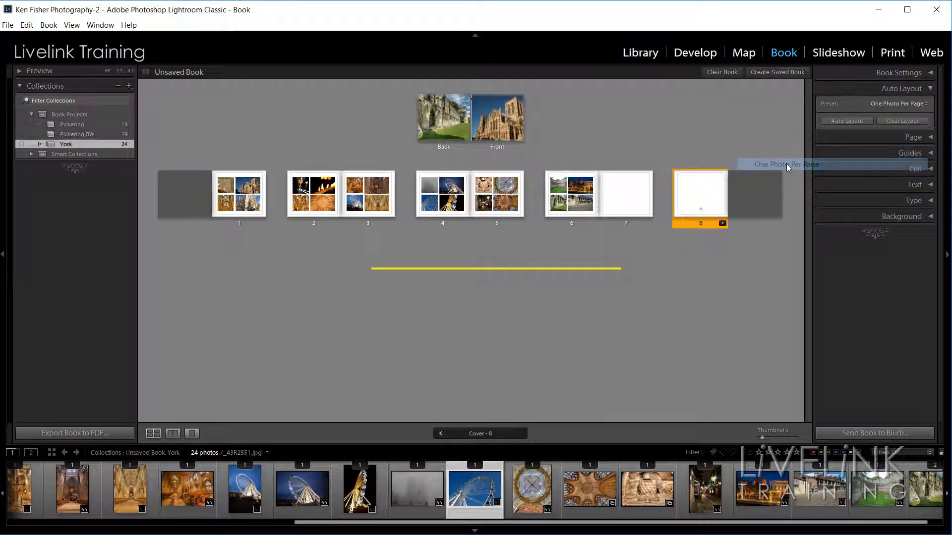
click(902, 120)
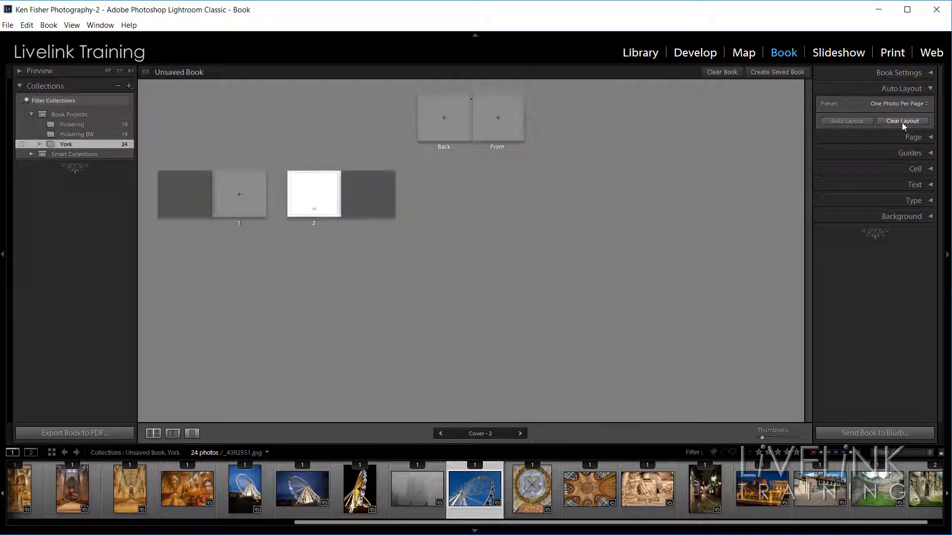
click(845, 121)
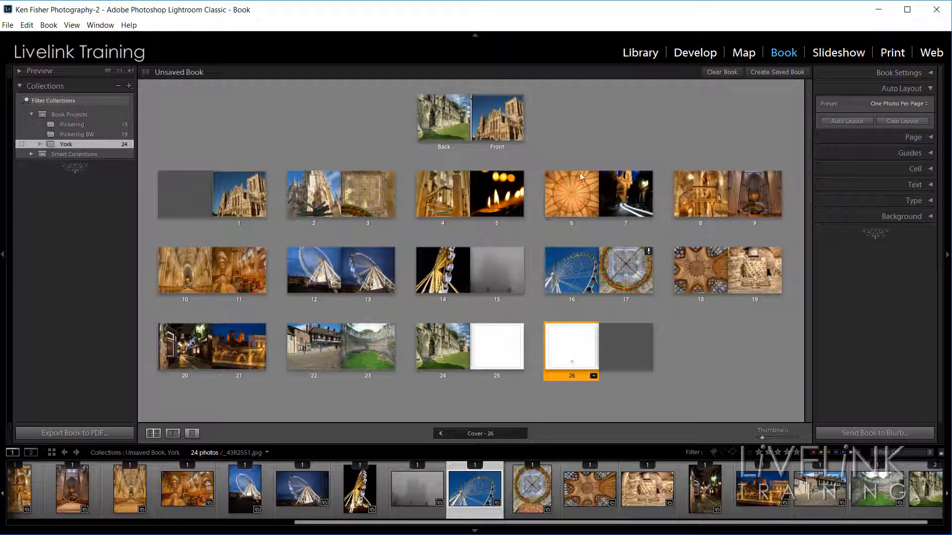